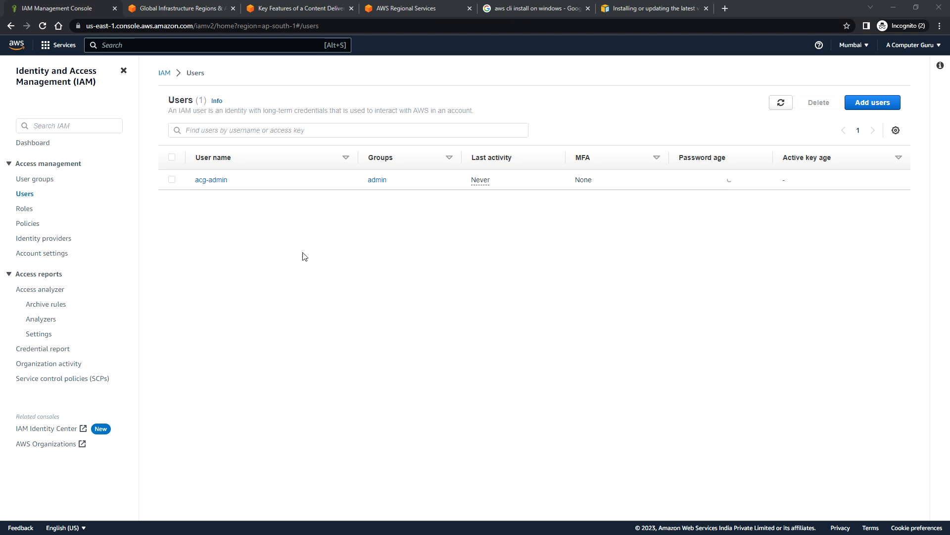
- Open the AWS CLI installation guide and review the Linux install instructions, collapsing that section when finished
{"action": "left_click", "coordinate": [527, 10]}
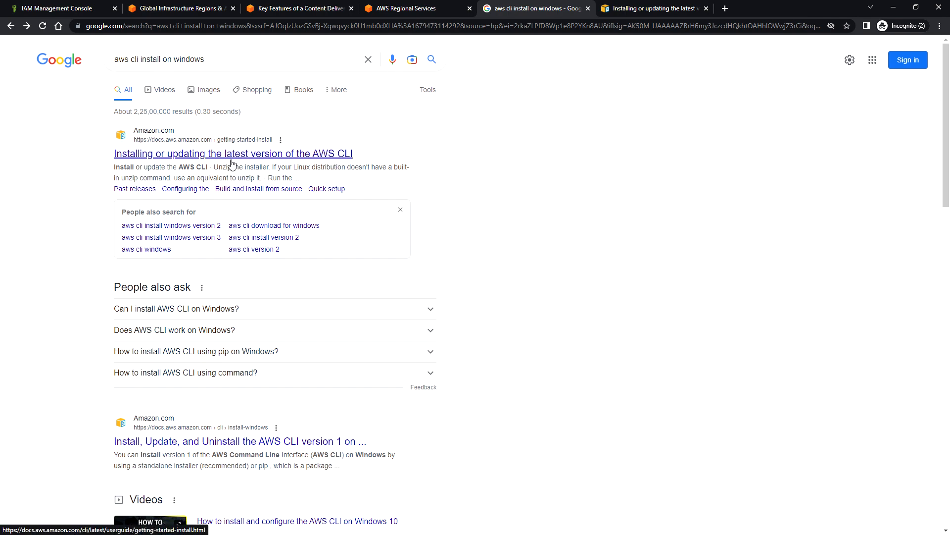
{"action": "left_click", "coordinate": [646, 8]}
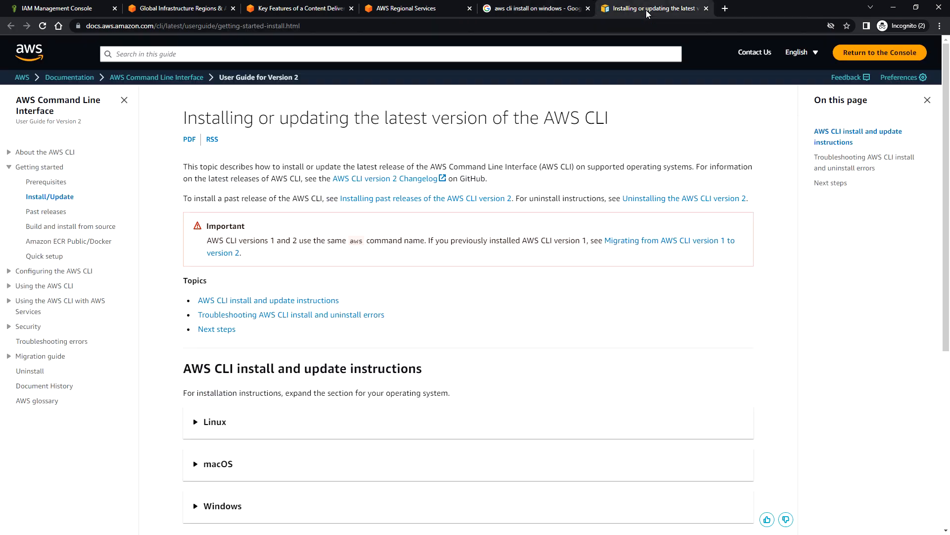
{"action": "scroll", "coordinate": [505, 391], "scroll_direction": "down", "scroll_amount": 3}
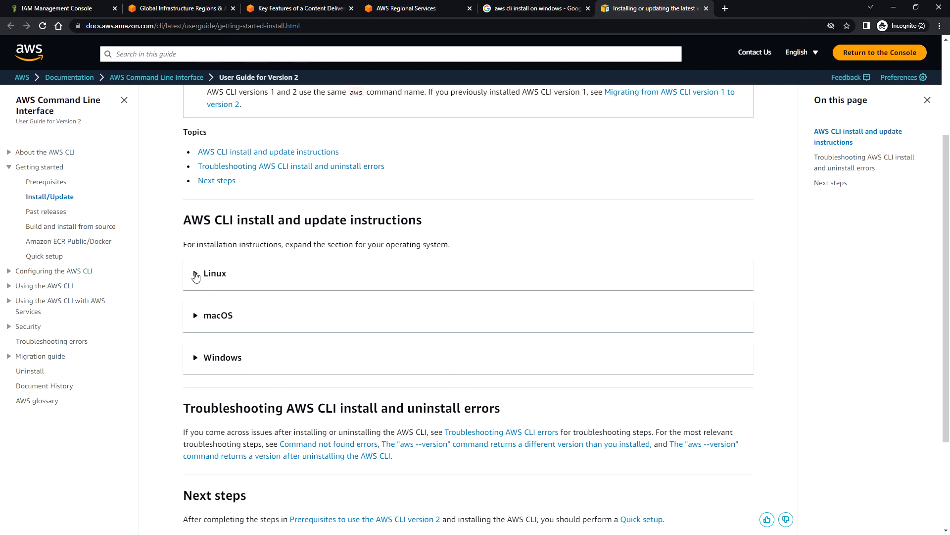
{"action": "left_click", "coordinate": [197, 275]}
{"action": "scroll", "coordinate": [424, 377], "scroll_direction": "down", "scroll_amount": 4}
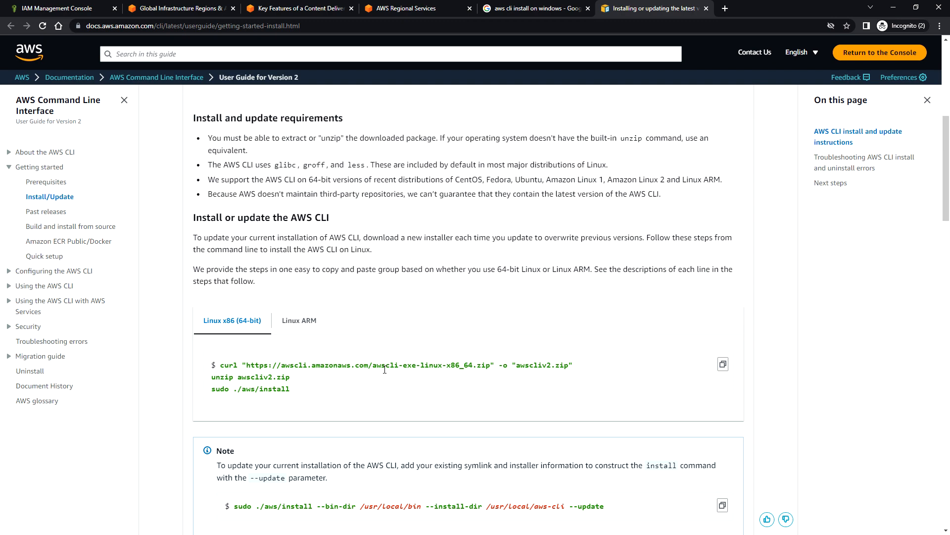
{"action": "scroll", "coordinate": [196, 188], "scroll_direction": "up", "scroll_amount": 2}
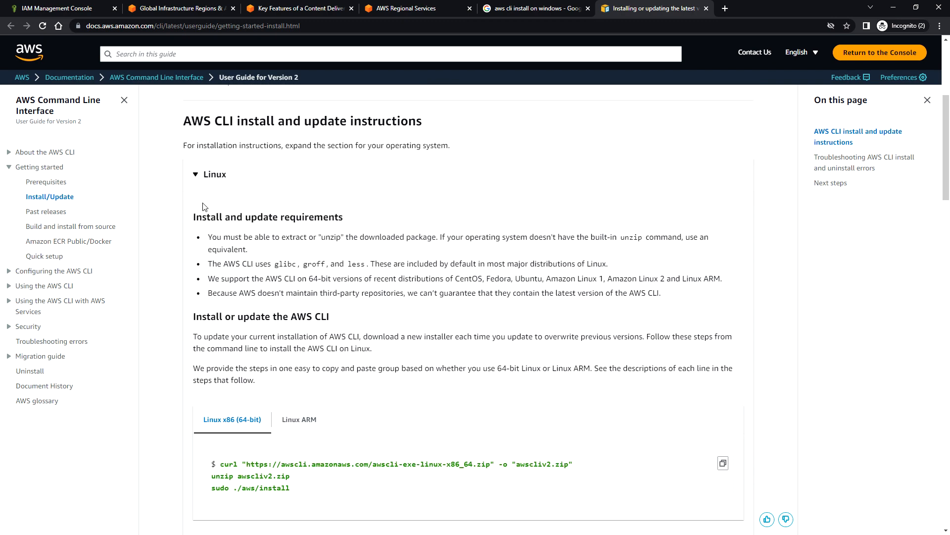
{"action": "left_click", "coordinate": [196, 175]}
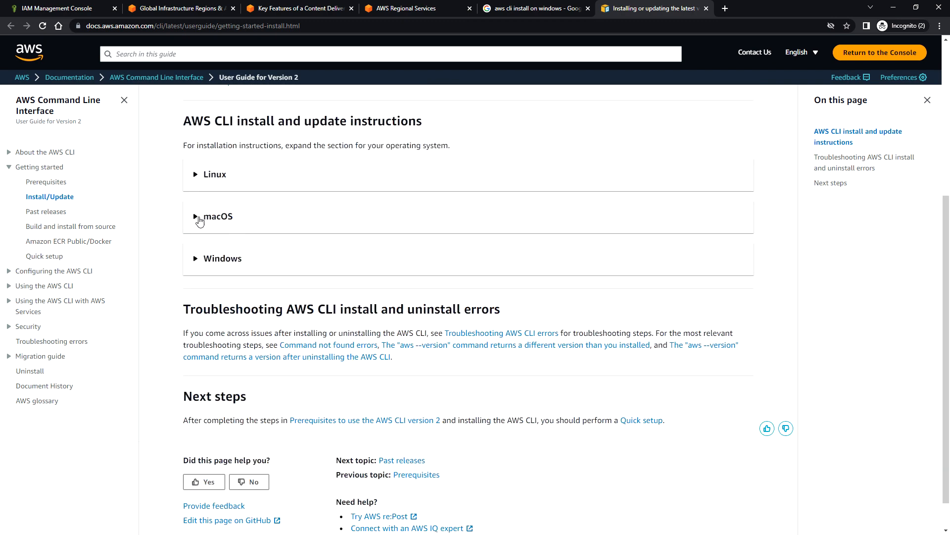
- Review the macOS install instructions in the AWS CLI guide and collapse that section
{"action": "left_click", "coordinate": [200, 216]}
{"action": "scroll", "coordinate": [341, 361], "scroll_direction": "down", "scroll_amount": 6}
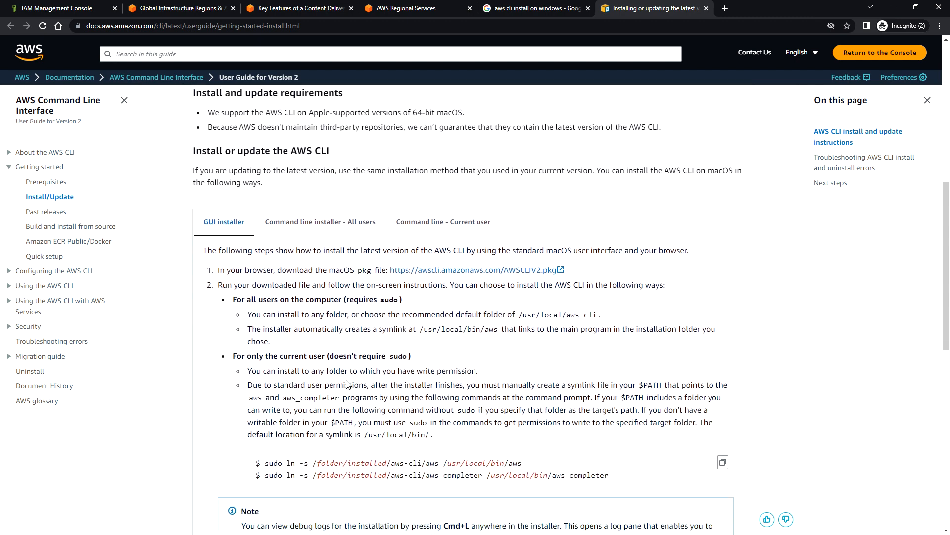
{"action": "scroll", "coordinate": [348, 385], "scroll_direction": "up", "scroll_amount": 4}
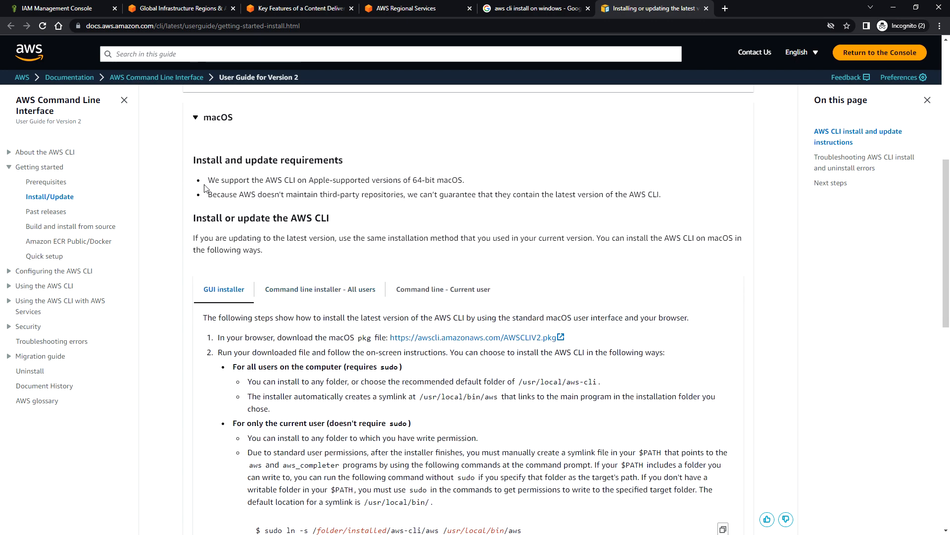
{"action": "left_click", "coordinate": [197, 119]}
- Expand the Windows section of the guide and review the MSI installer and version check instructions
{"action": "left_click", "coordinate": [245, 227]}
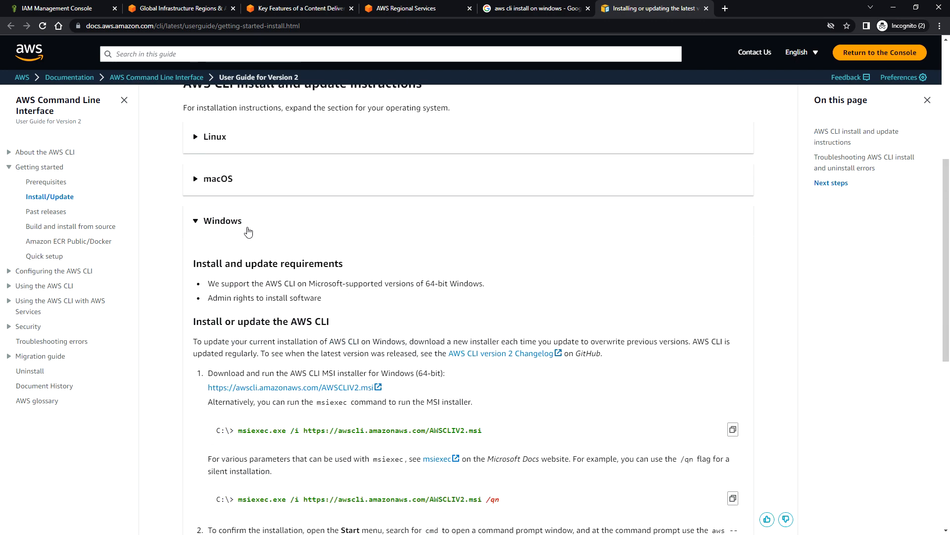
{"action": "scroll", "coordinate": [348, 338], "scroll_direction": "down", "scroll_amount": 3}
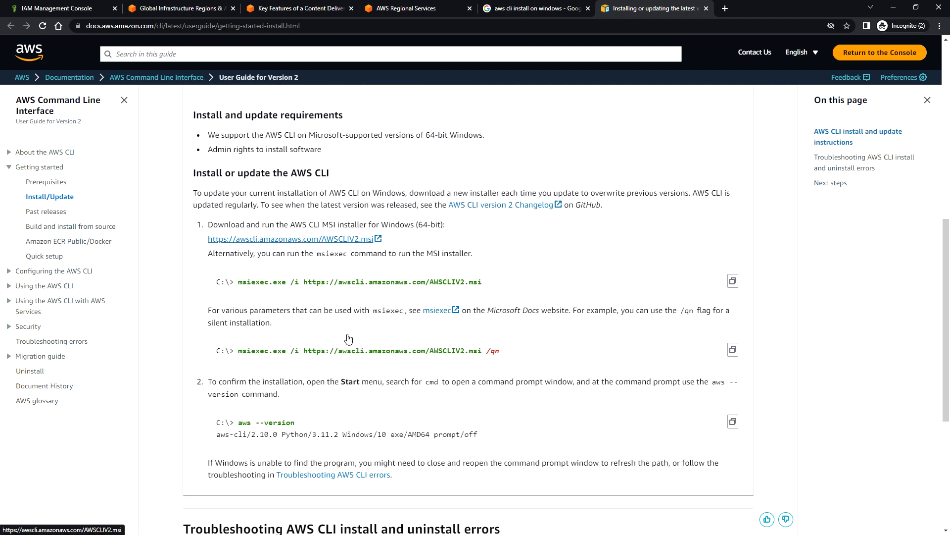
{"action": "scroll", "coordinate": [348, 338], "scroll_direction": "up", "scroll_amount": 1}
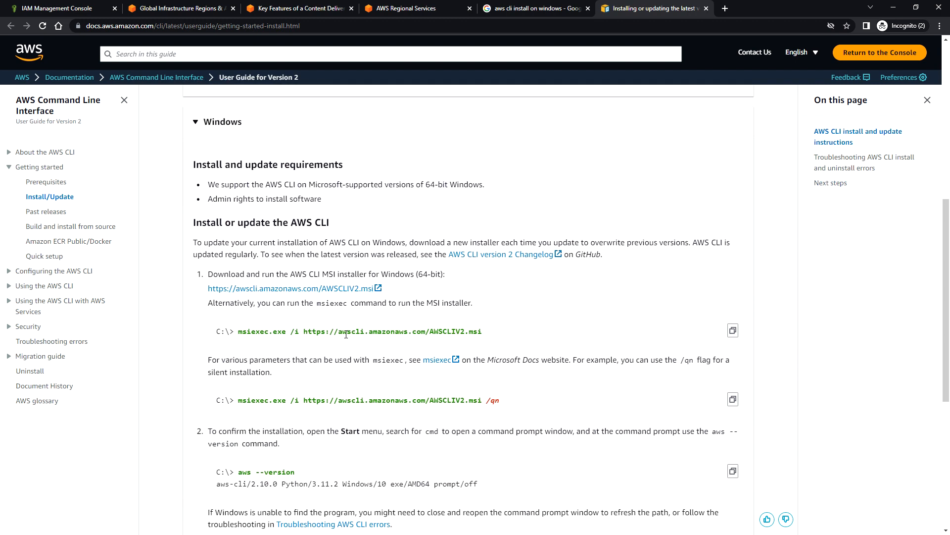
{"action": "scroll", "coordinate": [345, 335], "scroll_direction": "down", "scroll_amount": 1}
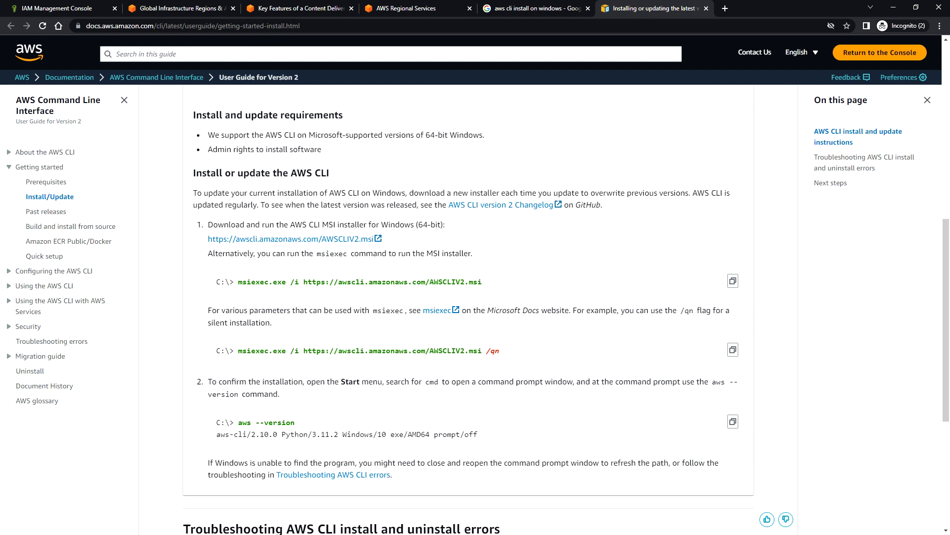
- Switch to Command Prompt, check the installed AWS CLI with aws --version, and minimize the window
{"action": "key", "text": "alt+Tab"}
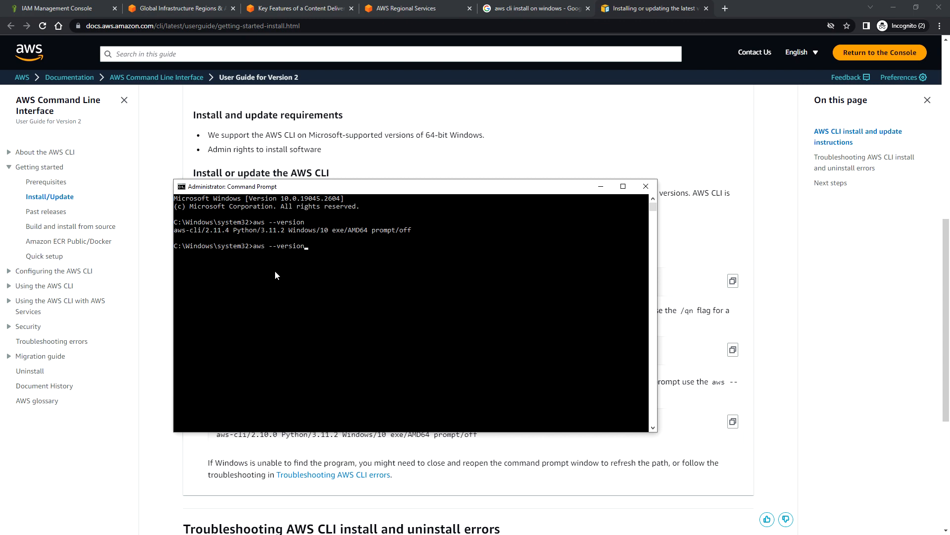
{"action": "key", "text": "Return"}
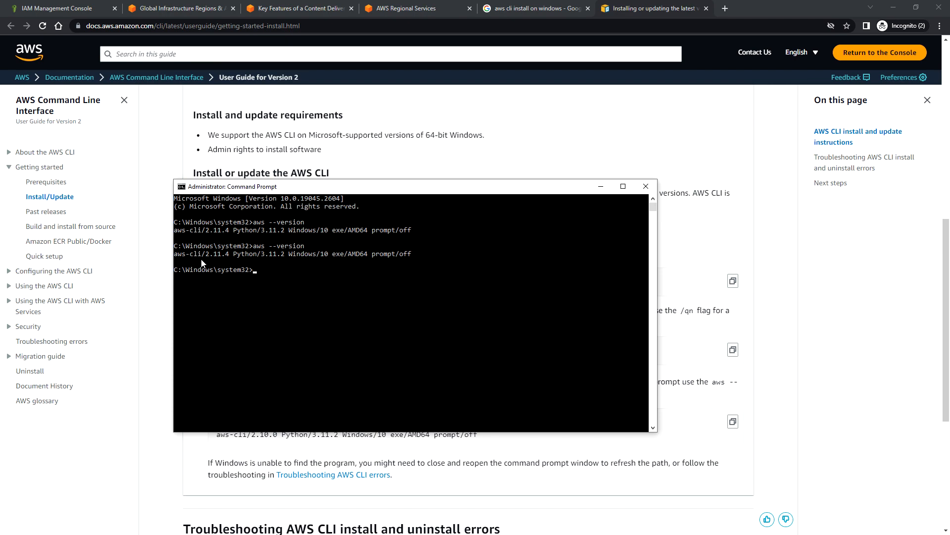
{"action": "left_click", "coordinate": [601, 186]}
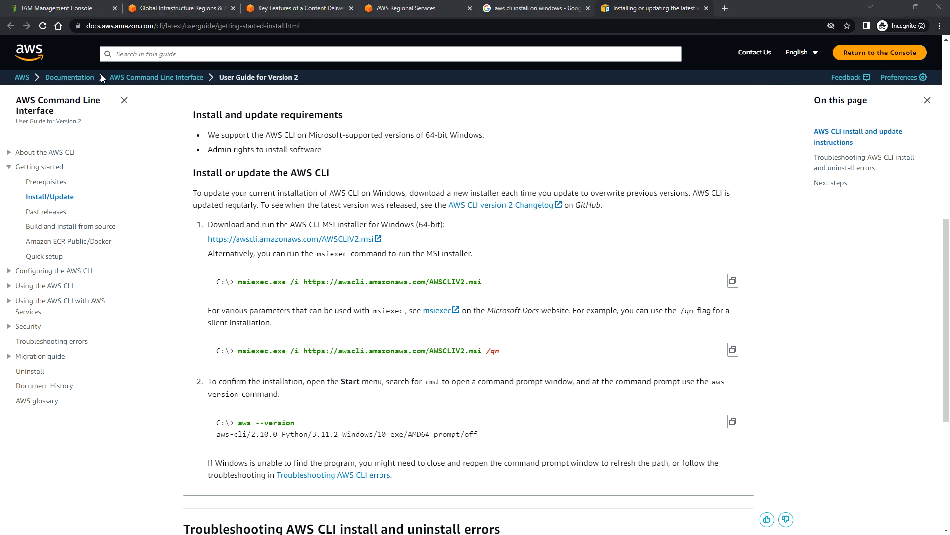
- Return to the IAM console's user list and open the security credentials of the acg-admin user
{"action": "left_click", "coordinate": [69, 9]}
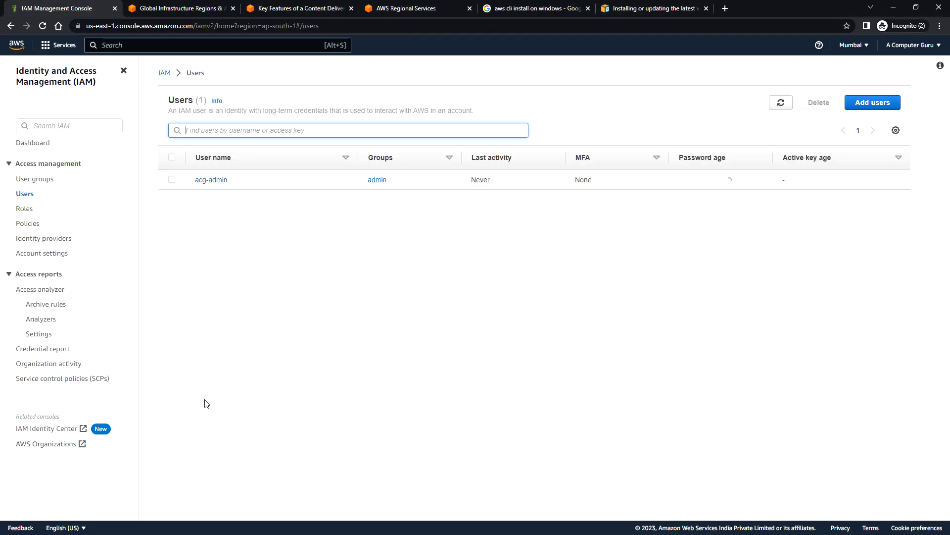
{"action": "left_click", "coordinate": [27, 198]}
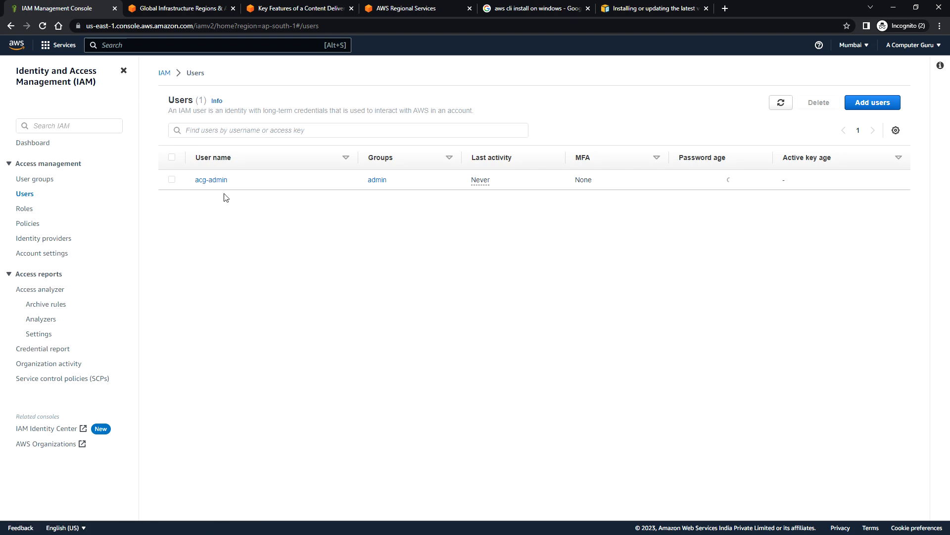
{"action": "left_click", "coordinate": [215, 181]}
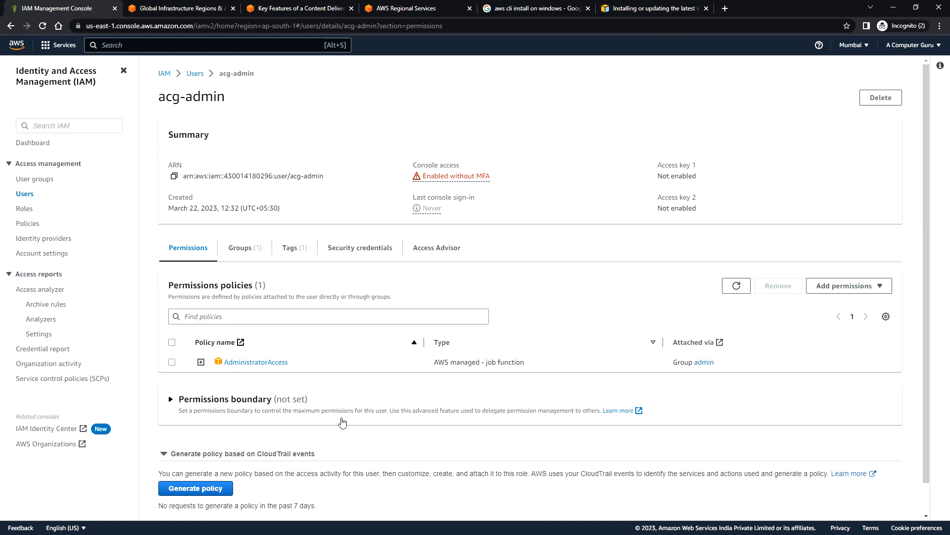
{"action": "scroll", "coordinate": [343, 422], "scroll_direction": "down", "scroll_amount": 1}
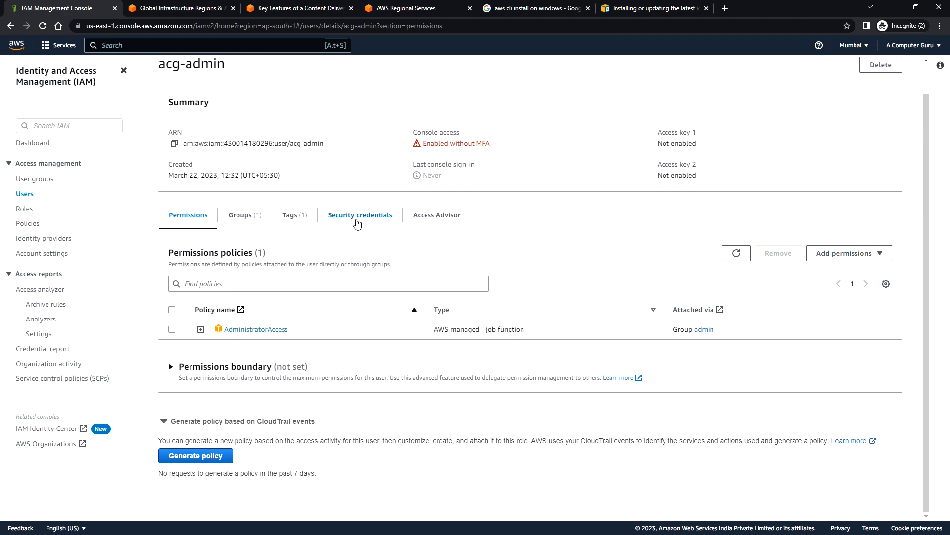
{"action": "left_click", "coordinate": [358, 223]}
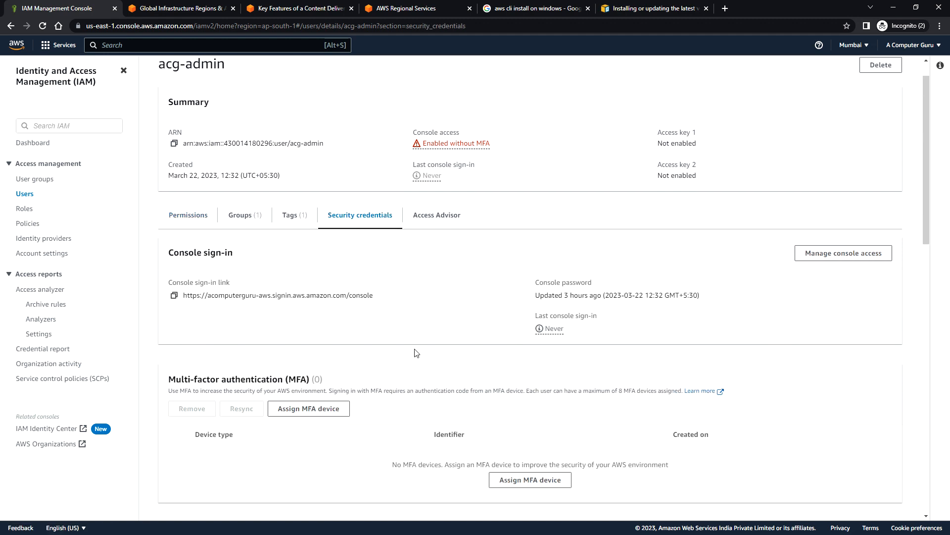
- Create an access key for the Command Line Interface (CLI) use case, accepting the recommendation notice and leaving the description tag empty
{"action": "scroll", "coordinate": [416, 361], "scroll_direction": "down", "scroll_amount": 4}
{"action": "scroll", "coordinate": [416, 368], "scroll_direction": "down", "scroll_amount": 2}
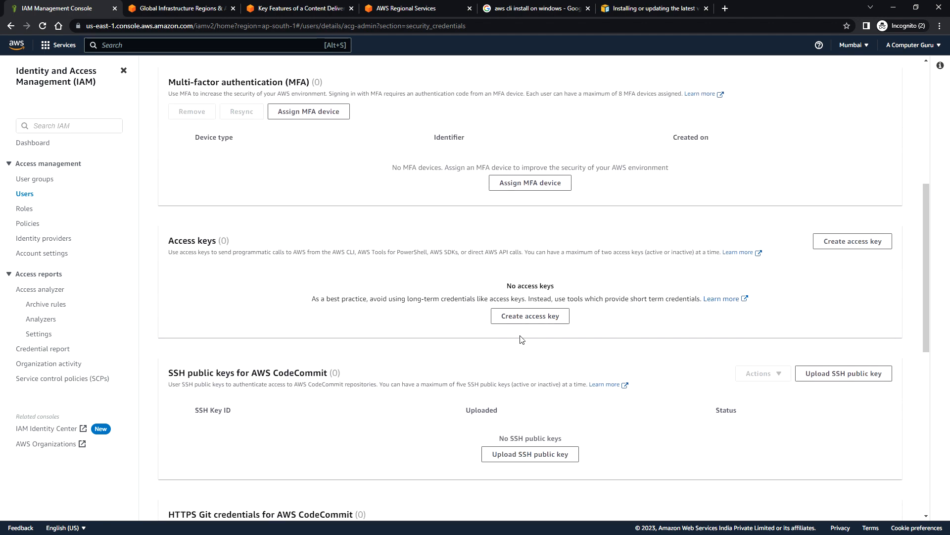
{"action": "left_click", "coordinate": [549, 324]}
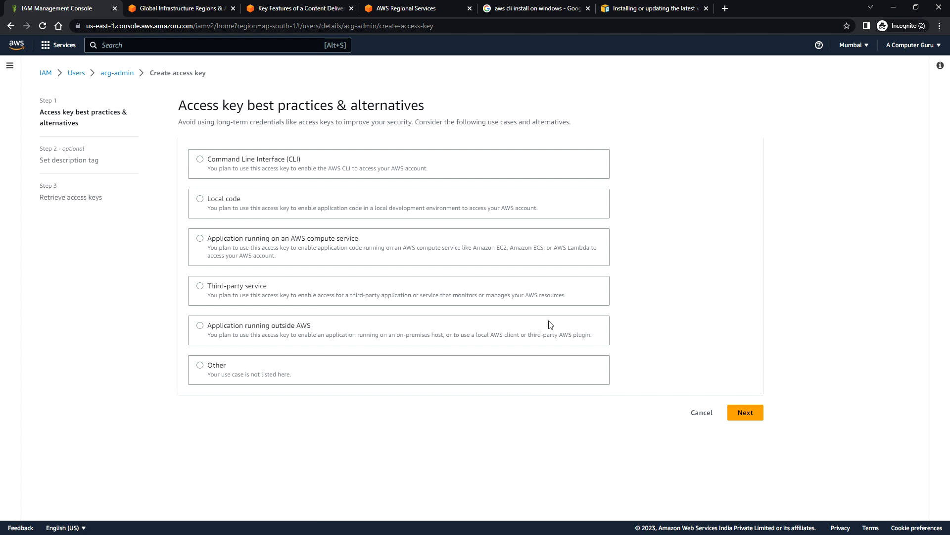
{"action": "left_click", "coordinate": [200, 159]}
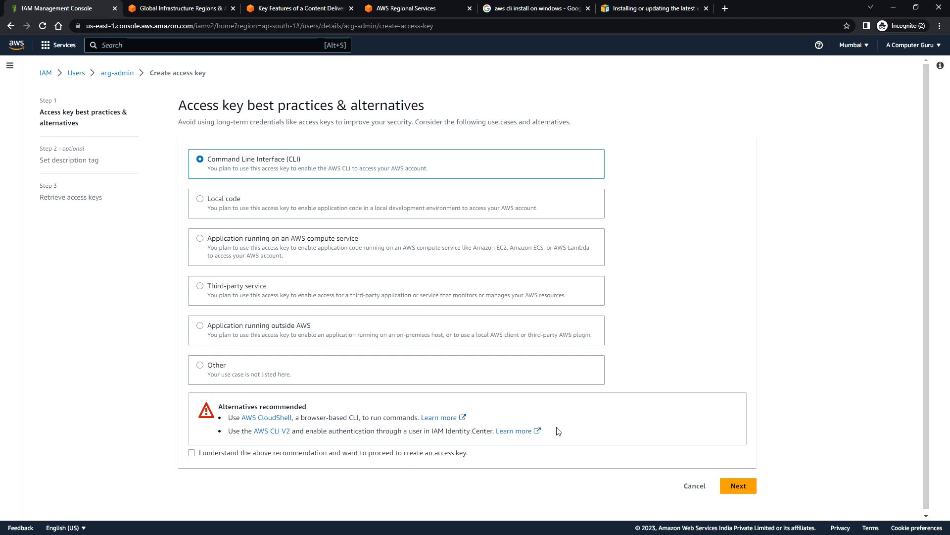
{"action": "scroll", "coordinate": [558, 431], "scroll_direction": "down", "scroll_amount": 1}
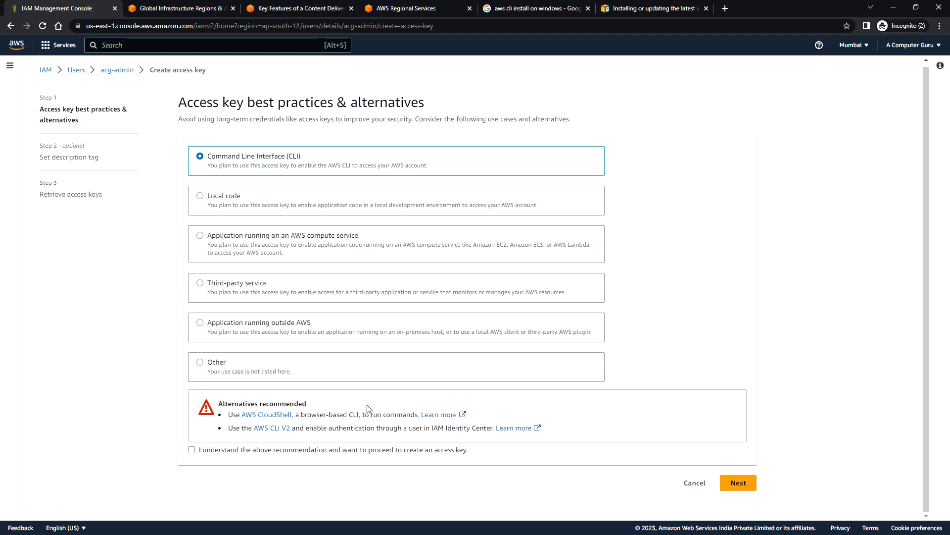
{"action": "left_click", "coordinate": [192, 450]}
{"action": "left_click", "coordinate": [740, 483]}
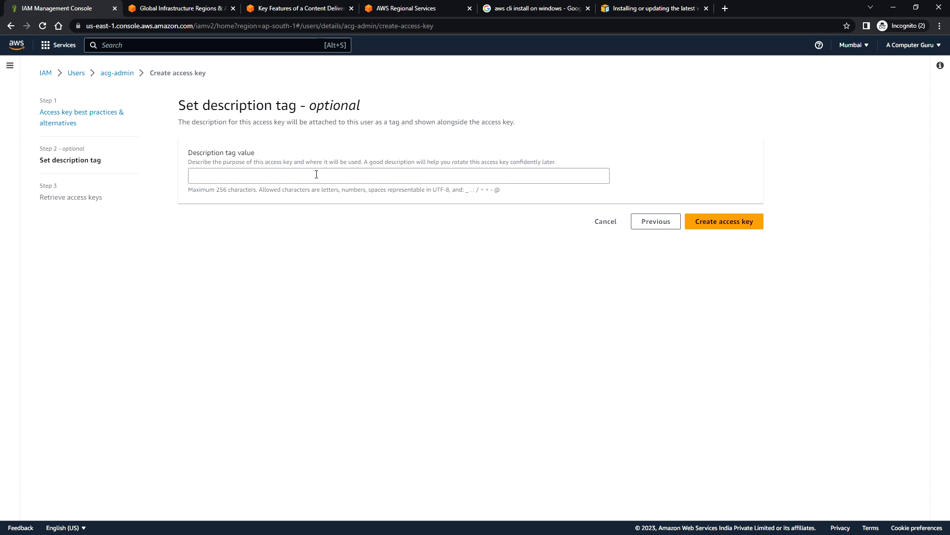
{"action": "left_click", "coordinate": [735, 225]}
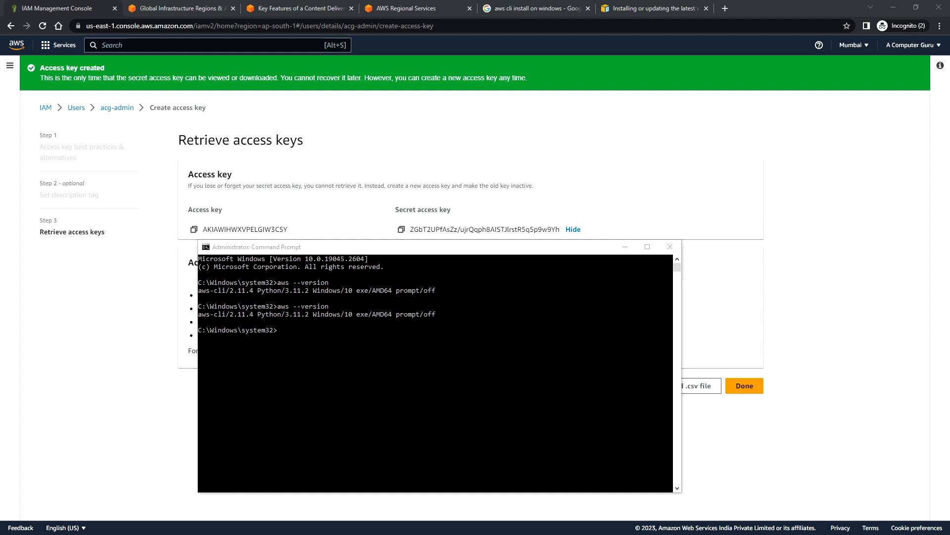
- Switch to Command Prompt and run aws configure
{"action": "left_click", "coordinate": [317, 349]}
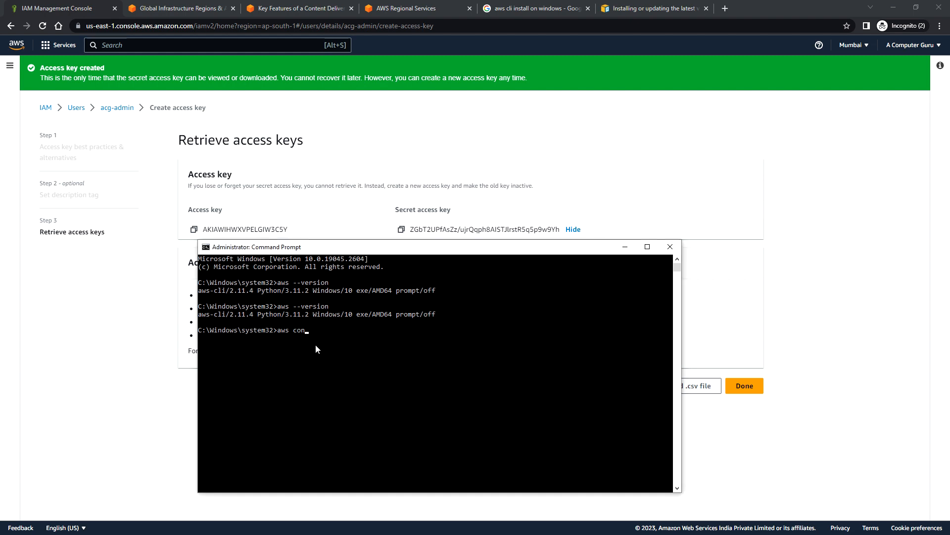
{"action": "type", "text": "aws configure"}
{"action": "key", "text": "Return"}
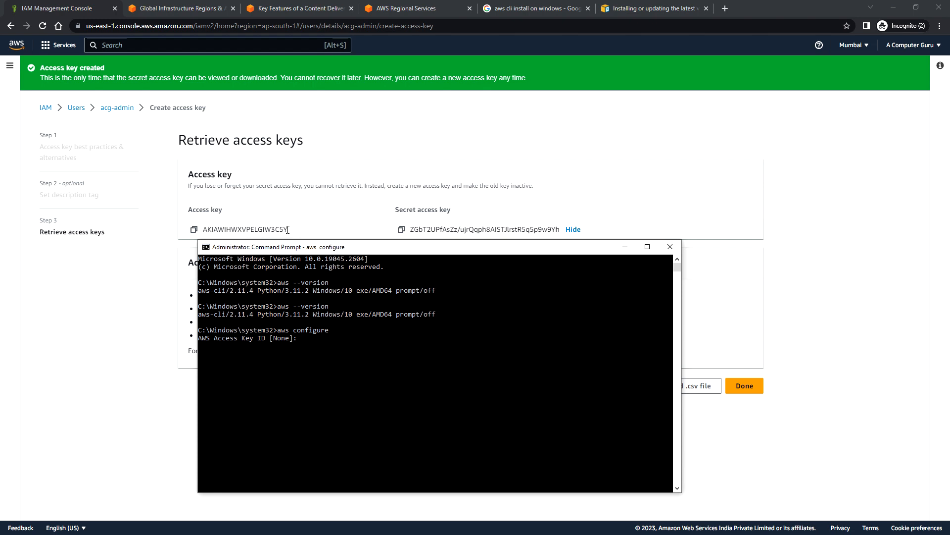
- Copy the new access key from the IAM console and submit it as the AWS Access Key ID in Command Prompt
{"action": "left_click_drag", "start_coordinate": [288, 229], "coordinate": [207, 230]}
{"action": "left_click", "coordinate": [194, 230]}
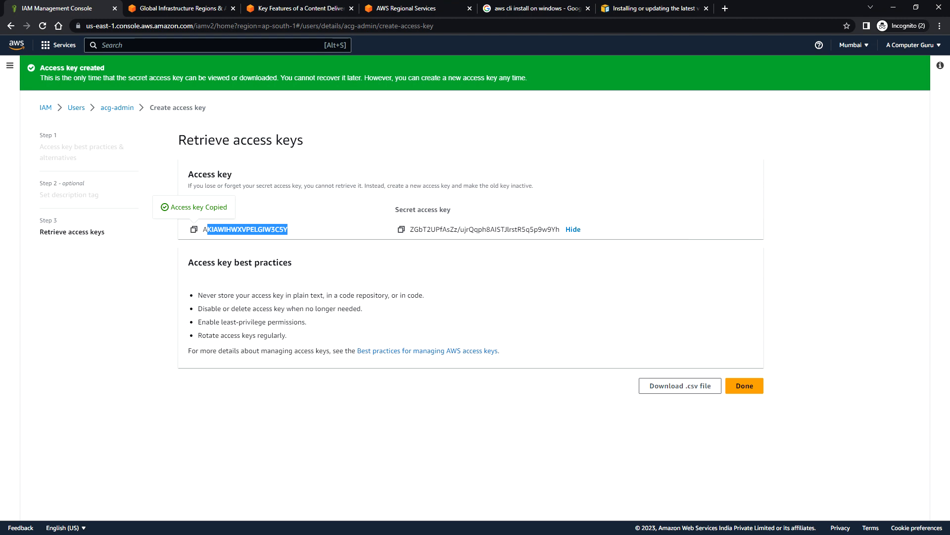
{"action": "key", "text": "alt+Tab"}
{"action": "key", "text": "ctrl+v"}
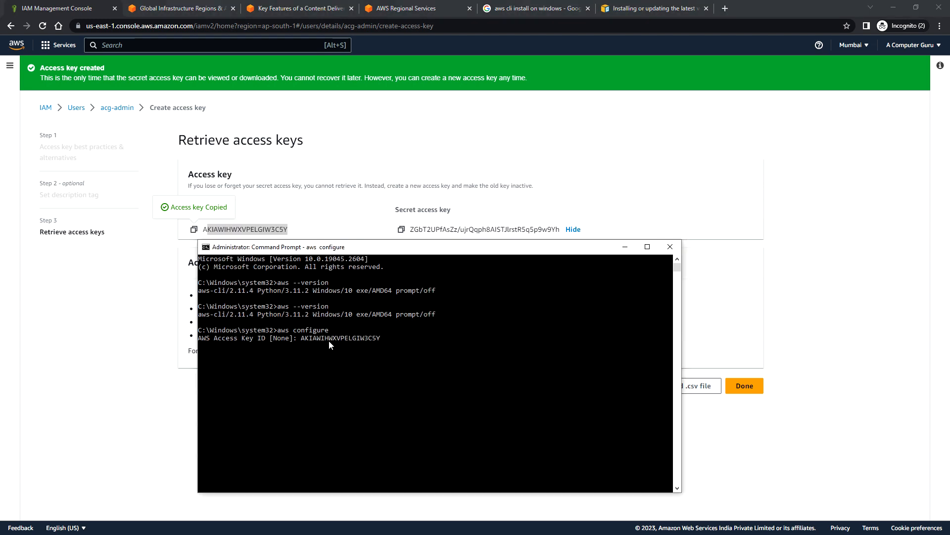
{"action": "key", "text": "Return"}
- Copy the secret access key from the IAM console and submit it as the AWS Secret Access Key in Command Prompt
{"action": "left_click", "coordinate": [401, 230]}
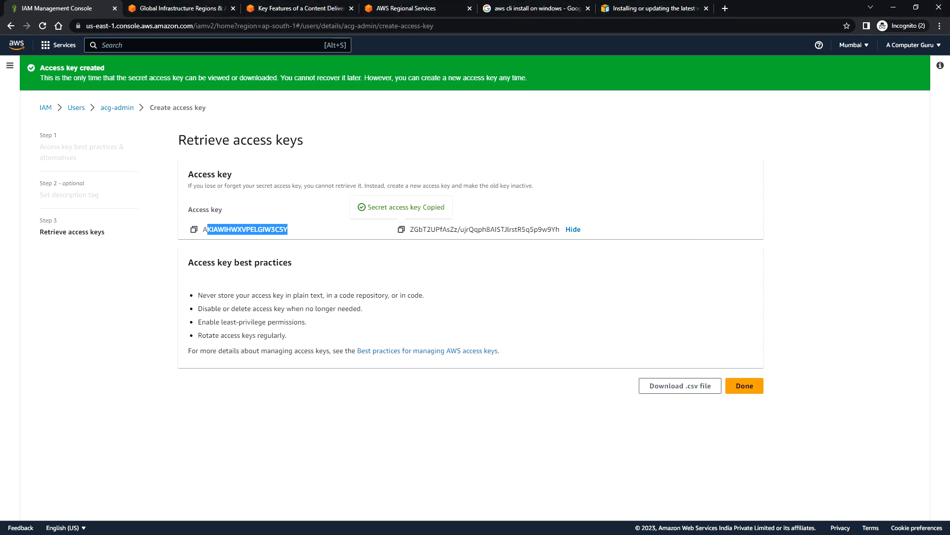
{"action": "key", "text": "alt+Tab"}
{"action": "key", "text": "ctrl+v"}
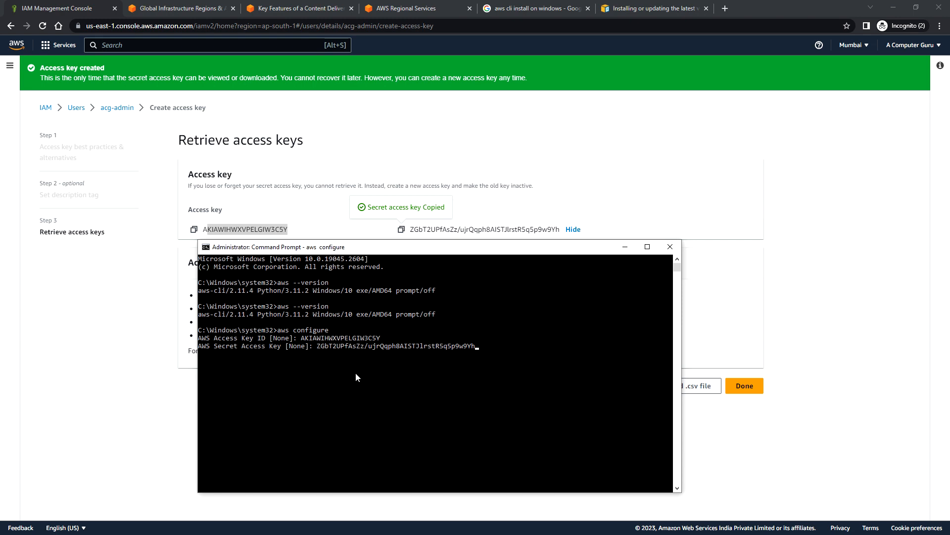
{"action": "key", "text": "Return"}
- Look up the Mumbai region code in the AWS console and set the default region name to ap-south-1 in Command Prompt
{"action": "key", "text": "alt+Tab"}
{"action": "left_click", "coordinate": [865, 48]}
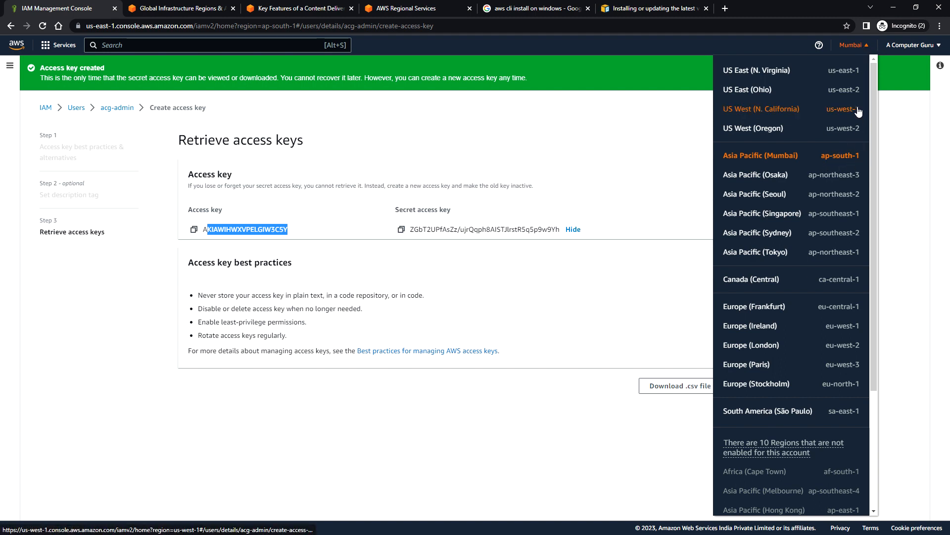
{"action": "key", "text": "alt+Tab"}
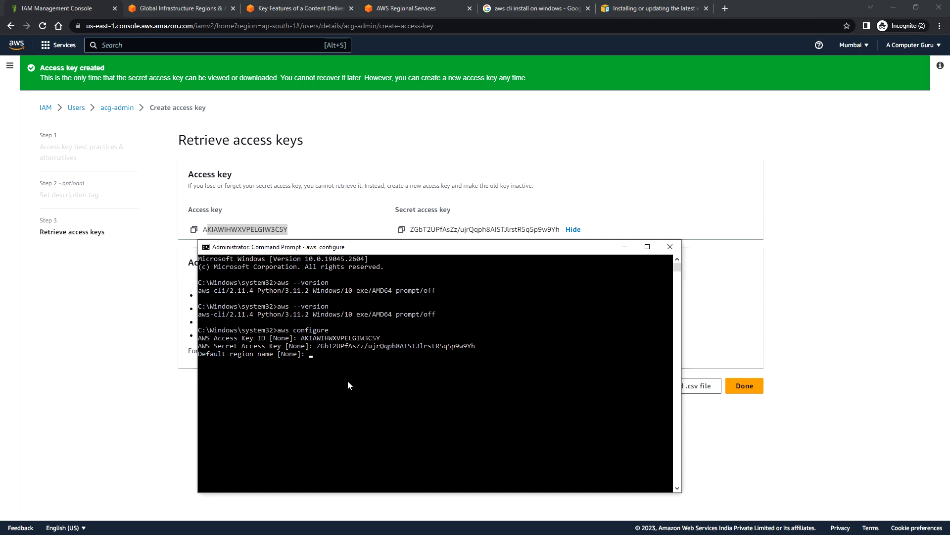
{"action": "left_click", "coordinate": [342, 364]}
{"action": "type", "text": "ap-south-1"}
{"action": "key", "text": "Return"}
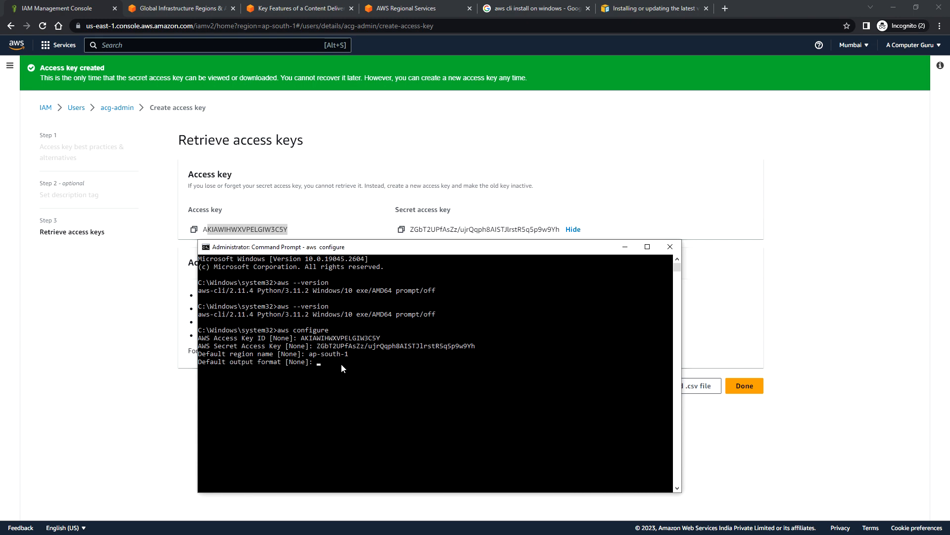
- Leave the default output format blank, then run aws iam list-users and highlight the returned user name
{"action": "key", "text": "Return"}
{"action": "type", "text": "aw"}
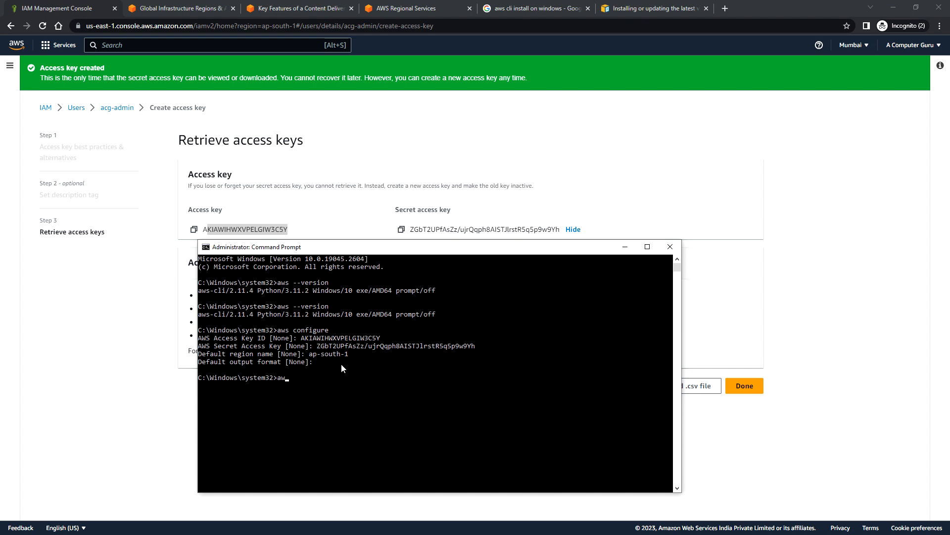
{"action": "type", "text": "s iam list-users"}
{"action": "key", "text": "Return"}
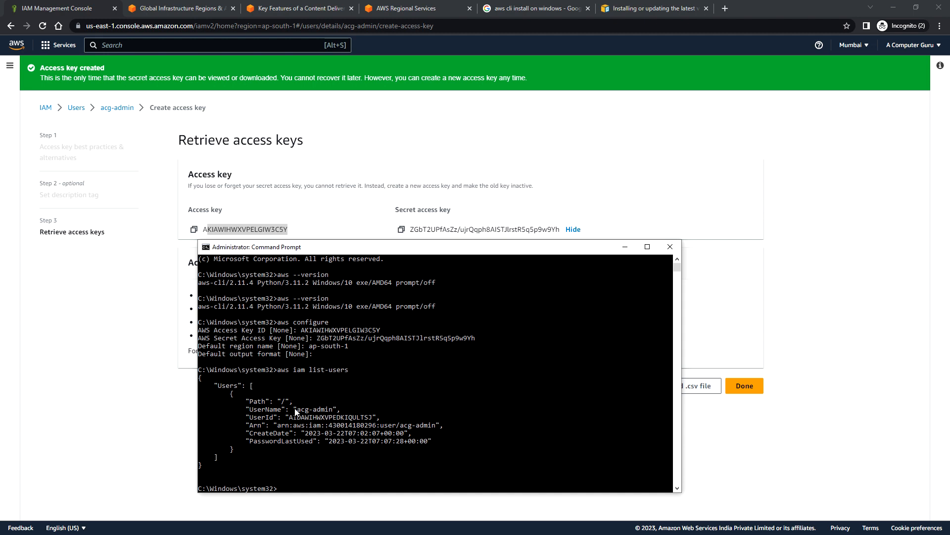
{"action": "left_click_drag", "start_coordinate": [293, 409], "coordinate": [338, 411]}
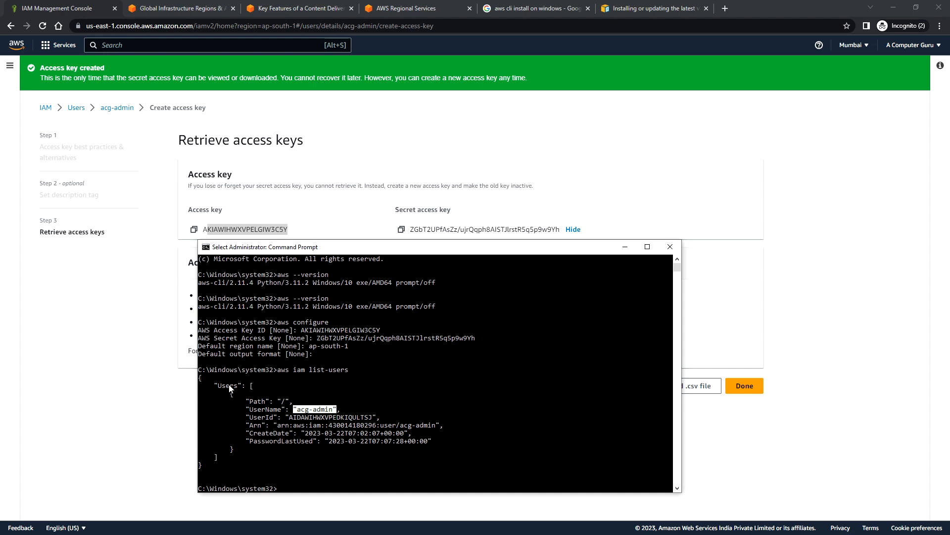
{"action": "left_click", "coordinate": [382, 433]}
- Finish the access key creation in the IAM console and open the Users list to compare it with the Command Prompt output
{"action": "left_click", "coordinate": [70, 14]}
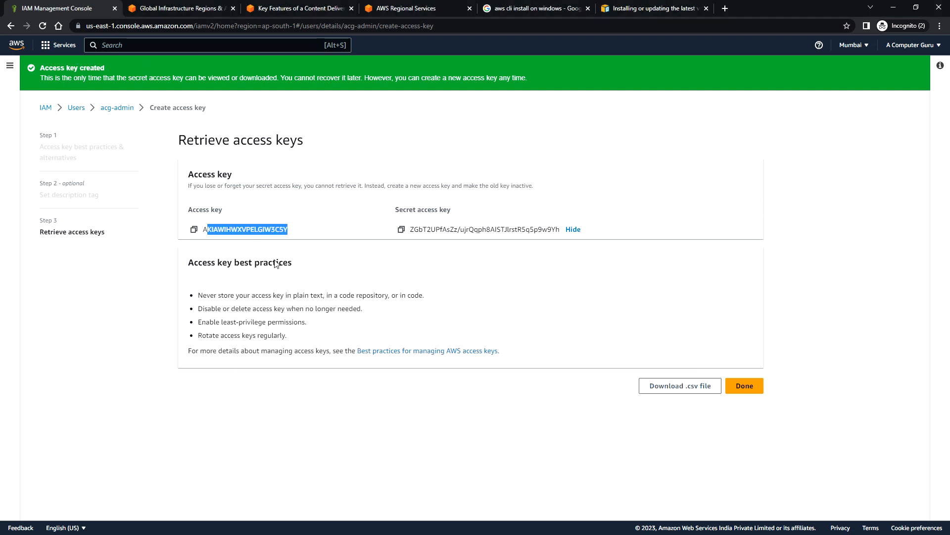
{"action": "left_click", "coordinate": [757, 387]}
{"action": "left_click", "coordinate": [25, 193]}
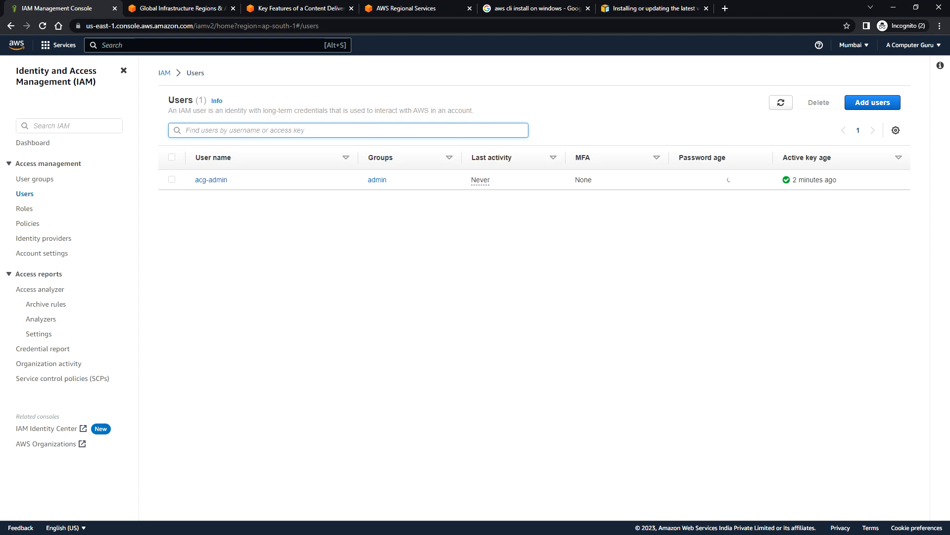
{"action": "key", "text": "alt+Tab"}
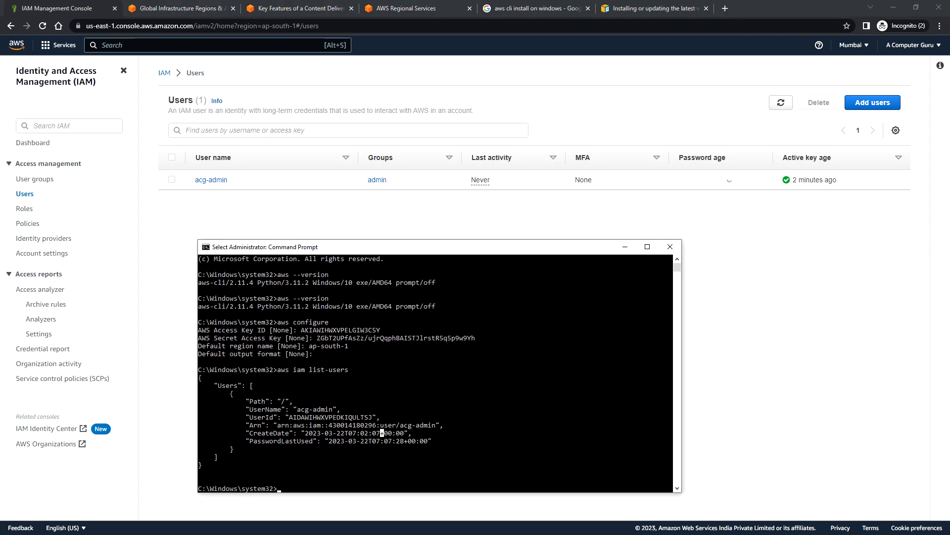